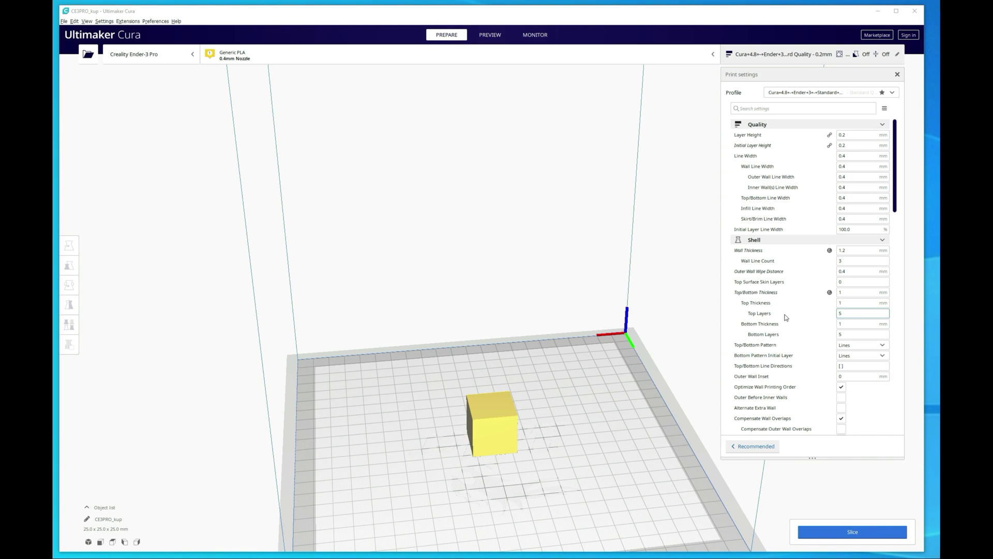
# - Bring the Material section into view and select the 100% Flow value
pyautogui.moveTo(786, 317)
pyautogui.scroll(-15, 785, 316)
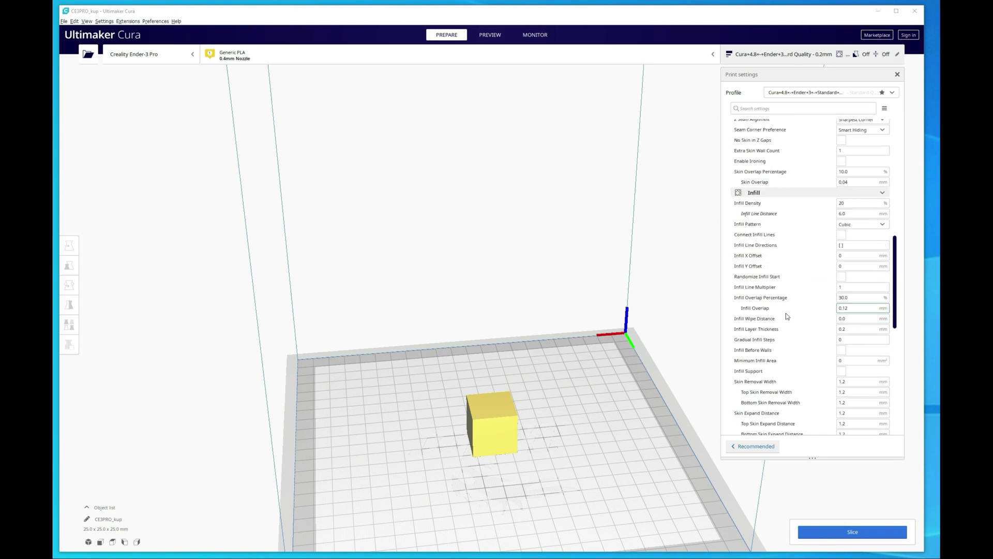
pyautogui.scroll(-1, 786, 314)
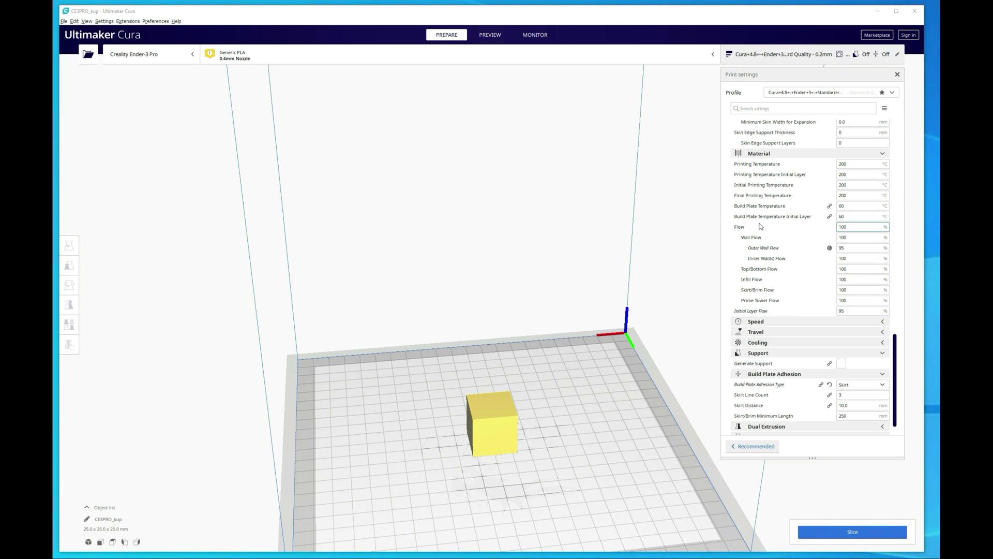
pyautogui.click(859, 229)
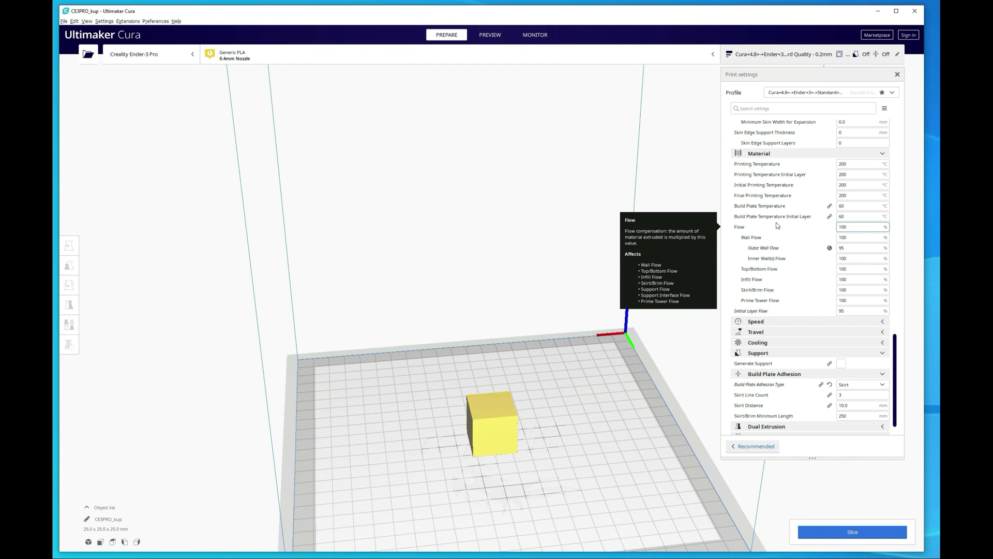
# - Slice the cube with starting settings (45 min, 8 g, 2.59 m) and step through its layers in Preview
pyautogui.moveTo(572, 355); pyautogui.dragTo(561, 396, button='right')
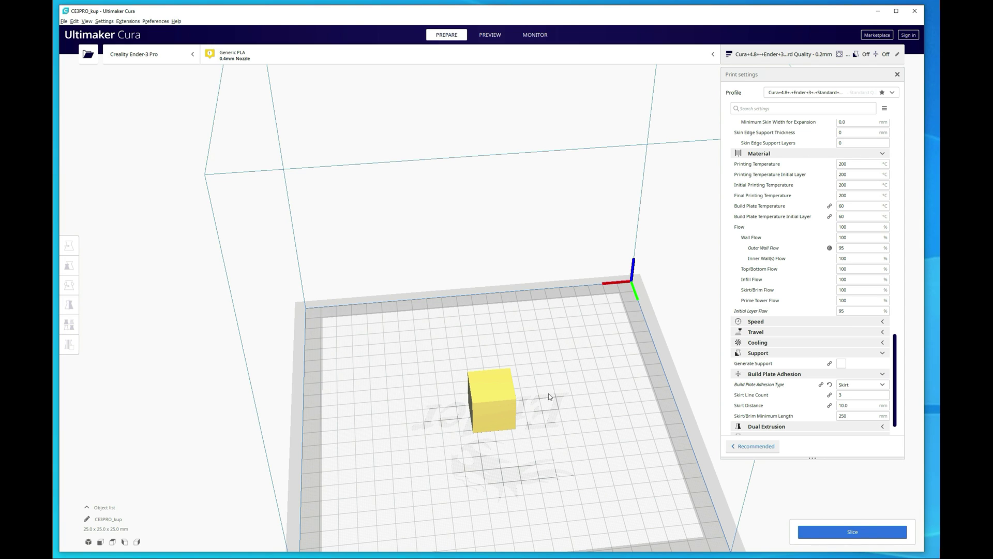
pyautogui.click(803, 528)
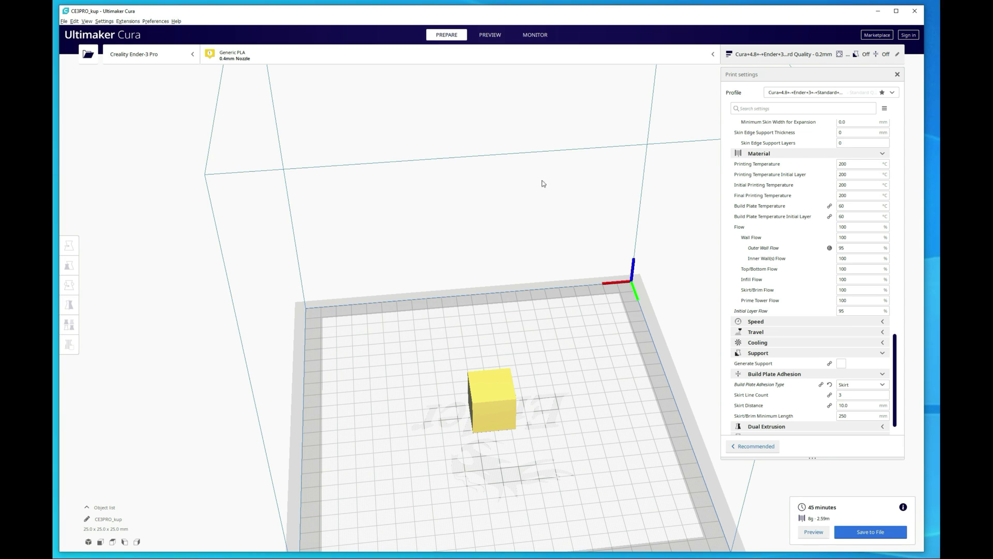
pyautogui.click(490, 34)
pyautogui.moveTo(538, 364); pyautogui.dragTo(539, 420, button='right')
pyautogui.moveTo(915, 203)
pyautogui.mouseDown()
pyautogui.moveTo(916, 287)
pyautogui.moveTo(916, 189)
pyautogui.mouseUp()
# - Return to Prepare with the settings list scrolled back to the top
pyautogui.click(446, 34)
pyautogui.scroll(15, 796, 331)
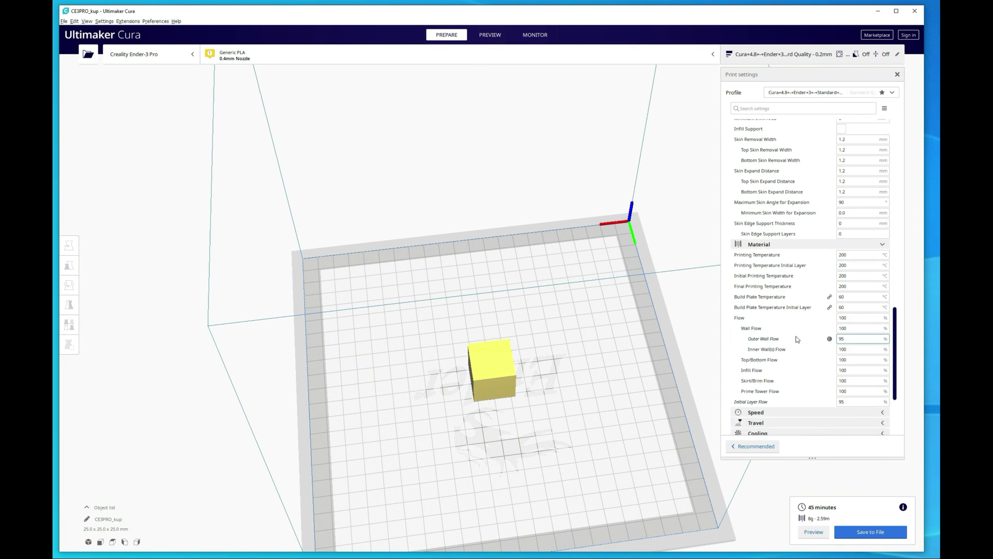
pyautogui.scroll(3, 795, 313)
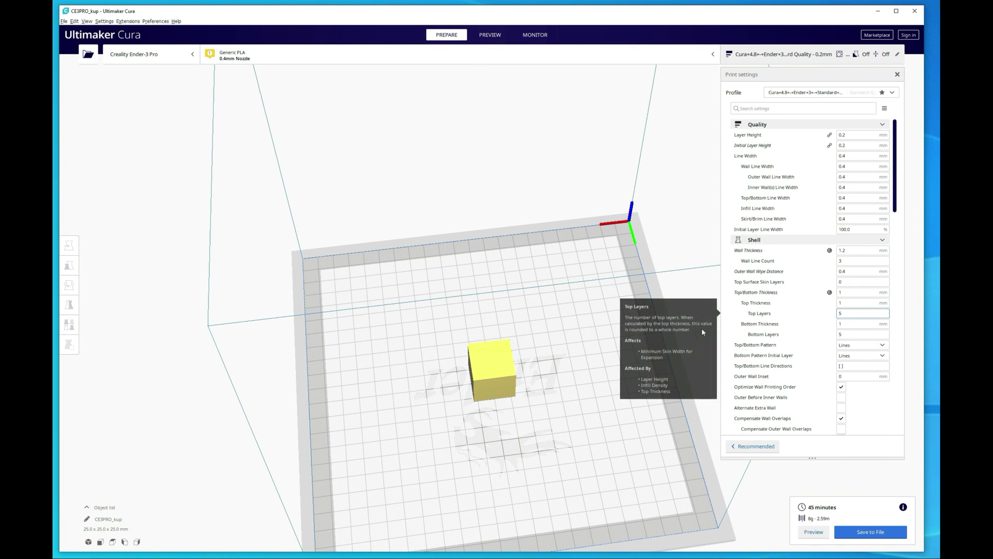
# - Set Wall Line Count to 1 and Top Layers to 0 in the Shell settings
pyautogui.moveTo(595, 362); pyautogui.dragTo(534, 393, button='right')
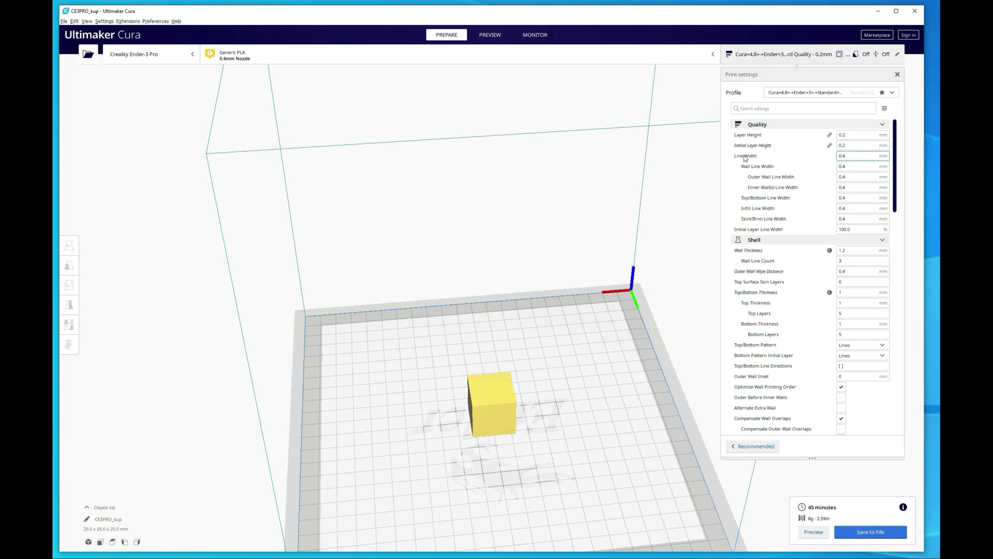
pyautogui.moveTo(748, 158)
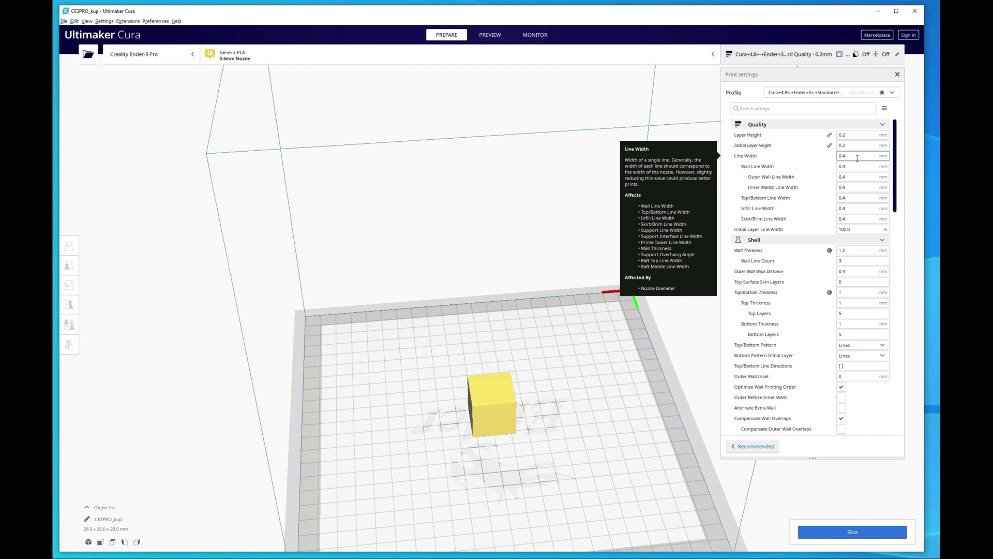
pyautogui.doubleClick(863, 261)
pyautogui.write('1')
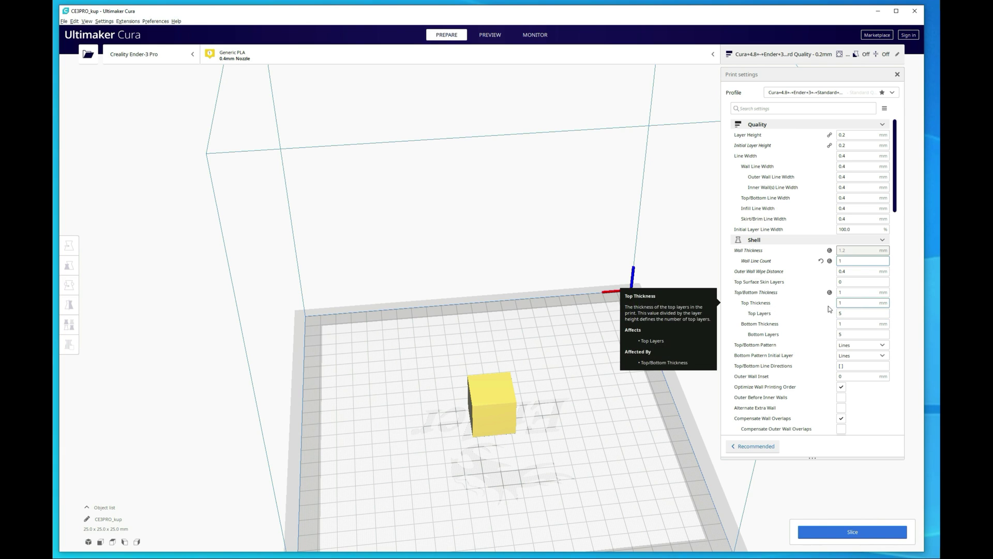
pyautogui.click(858, 314)
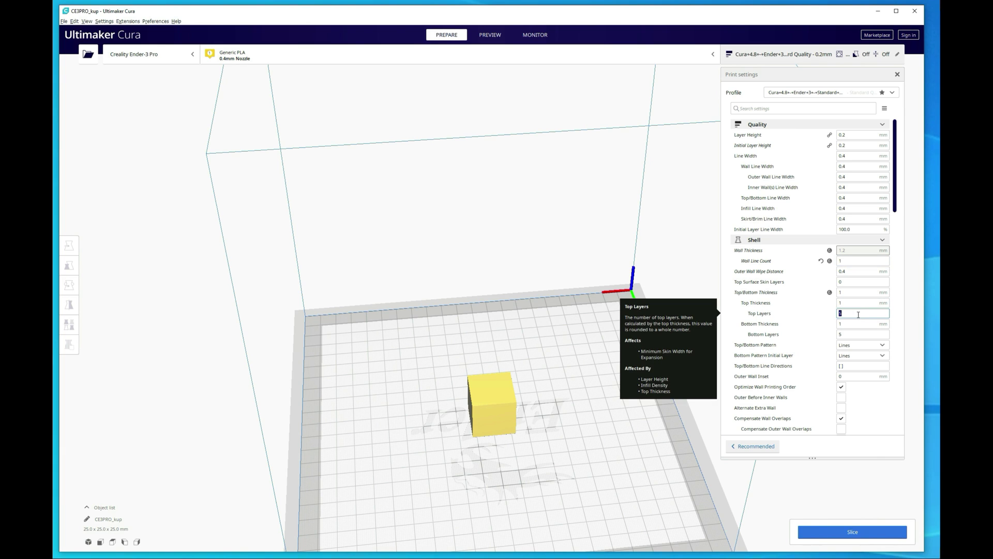
pyautogui.write('0')
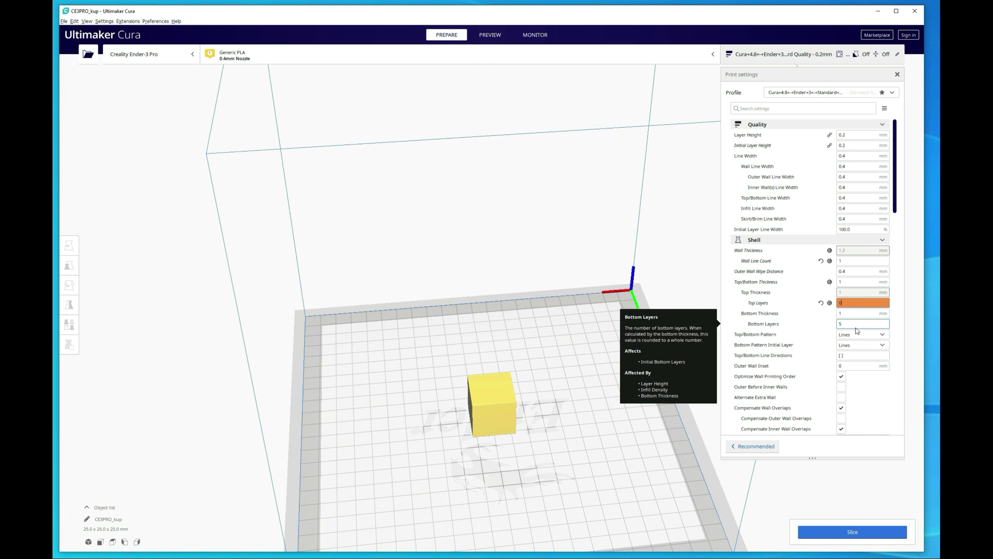
# - Set Infill Density to 0% in the Infill settings
pyautogui.click(856, 327)
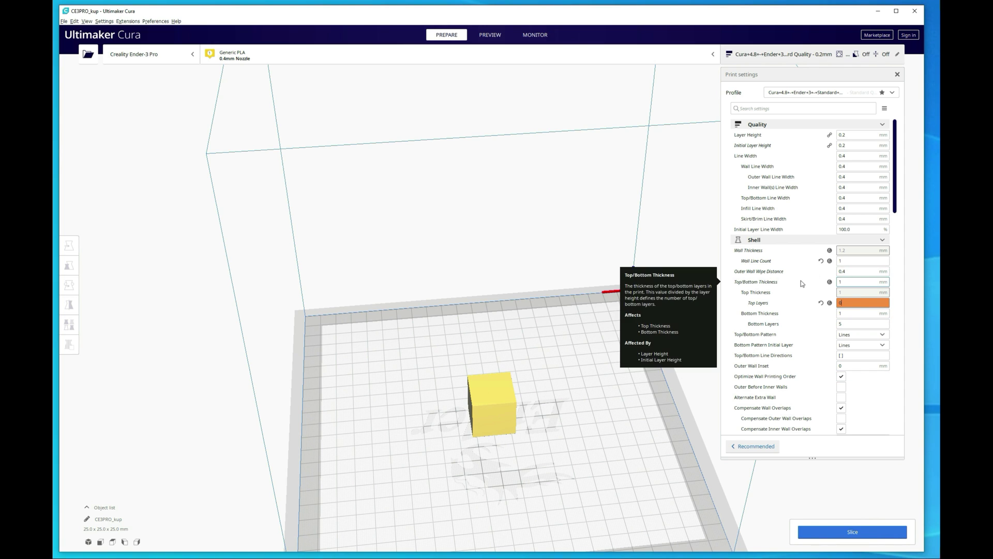
pyautogui.scroll(-8, 800, 280)
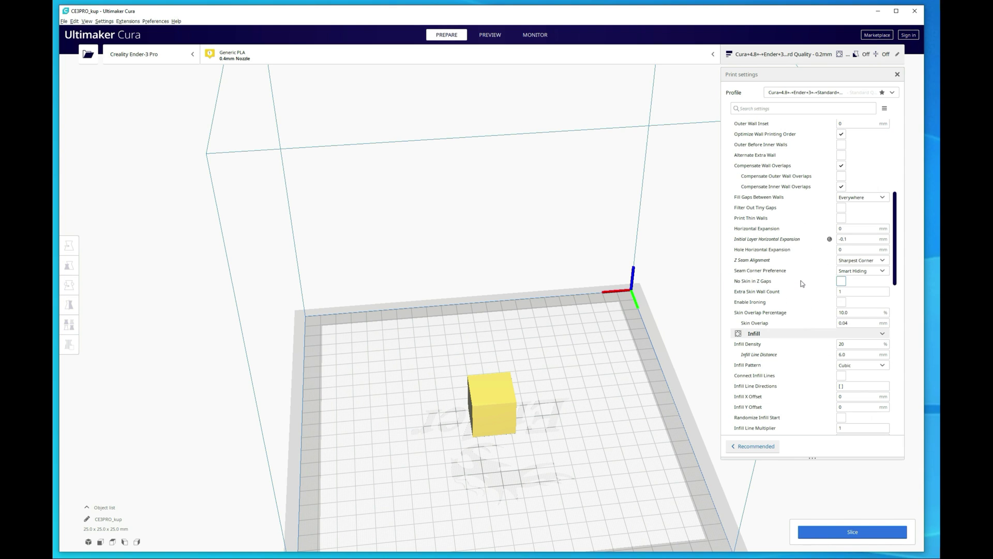
pyautogui.click(834, 344)
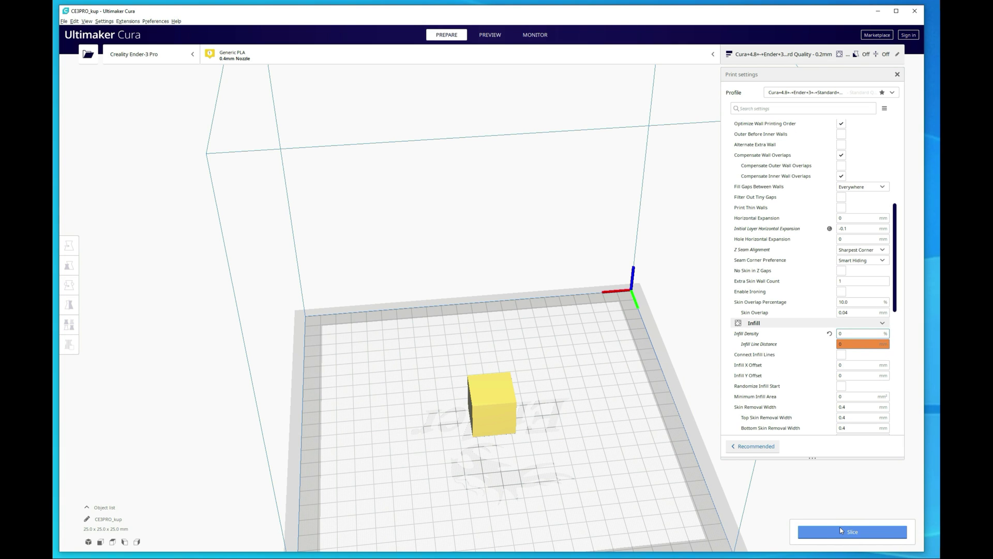
# - Slice the hollow open-top cube, estimated at about 26 minutes and 2 g, 0.64 m
pyautogui.click(841, 530)
pyautogui.moveTo(647, 337); pyautogui.dragTo(659, 160, button='right')
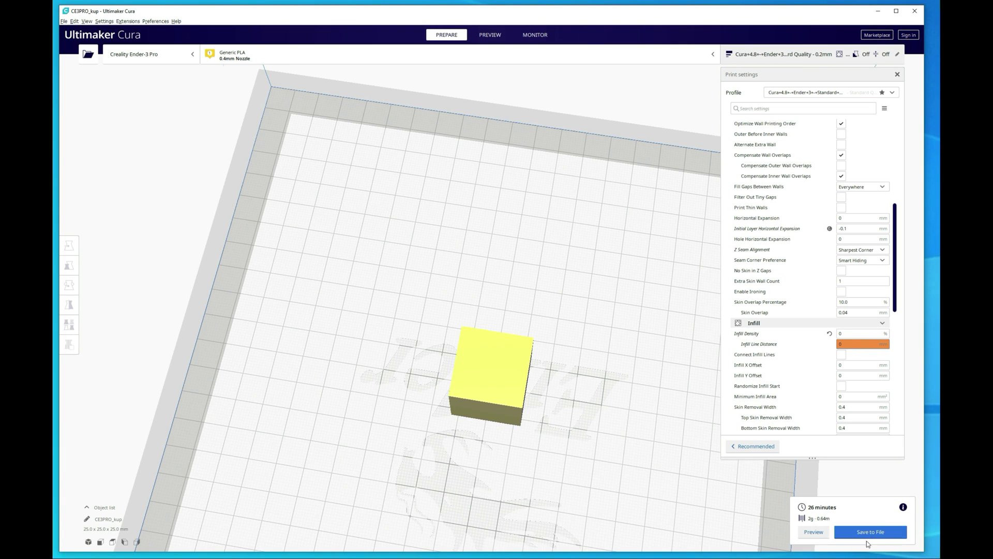
pyautogui.scroll(3, 659, 159)
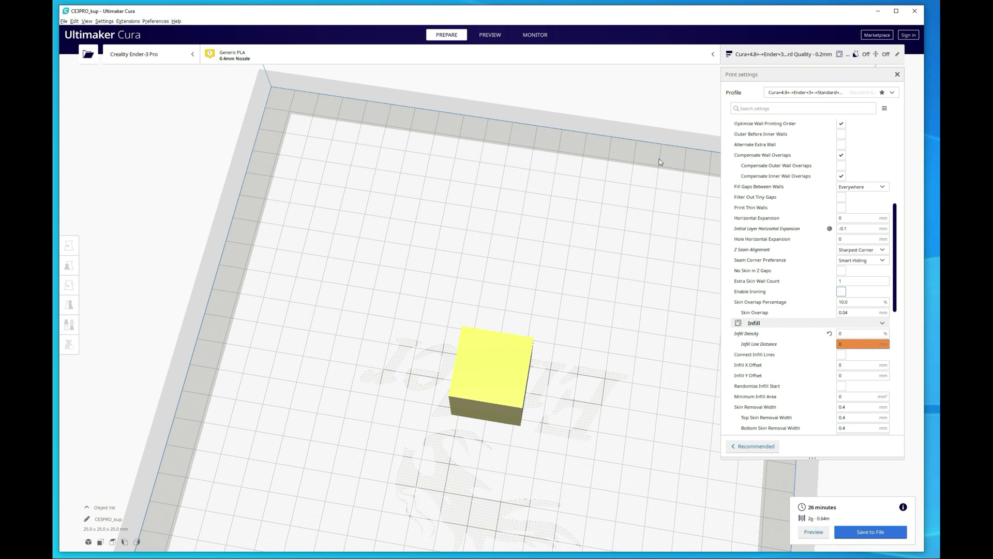
# - View the sliced cube from above in Preview, checking its lowest layers and then up to layer 28
pyautogui.click(490, 35)
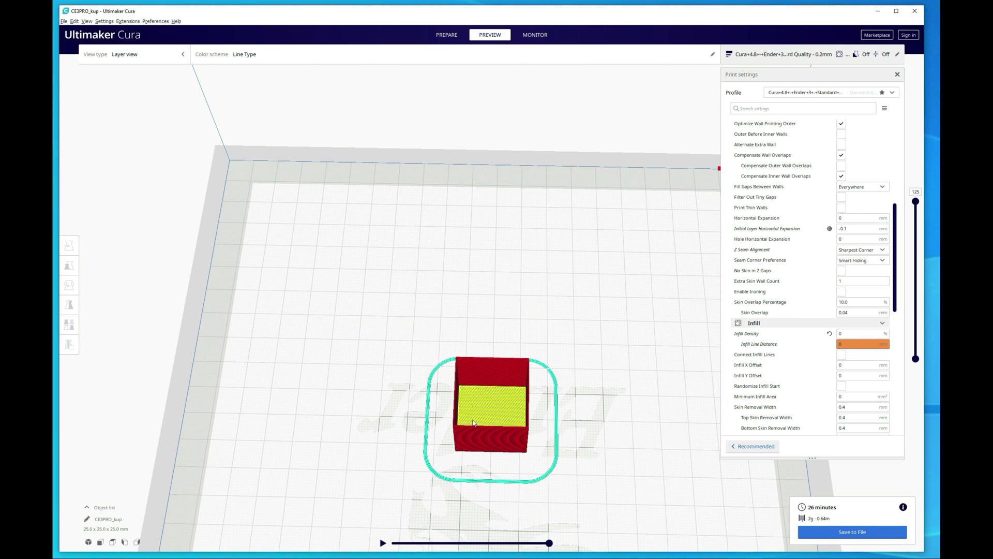
pyautogui.moveTo(455, 427); pyautogui.dragTo(430, 341, button='right')
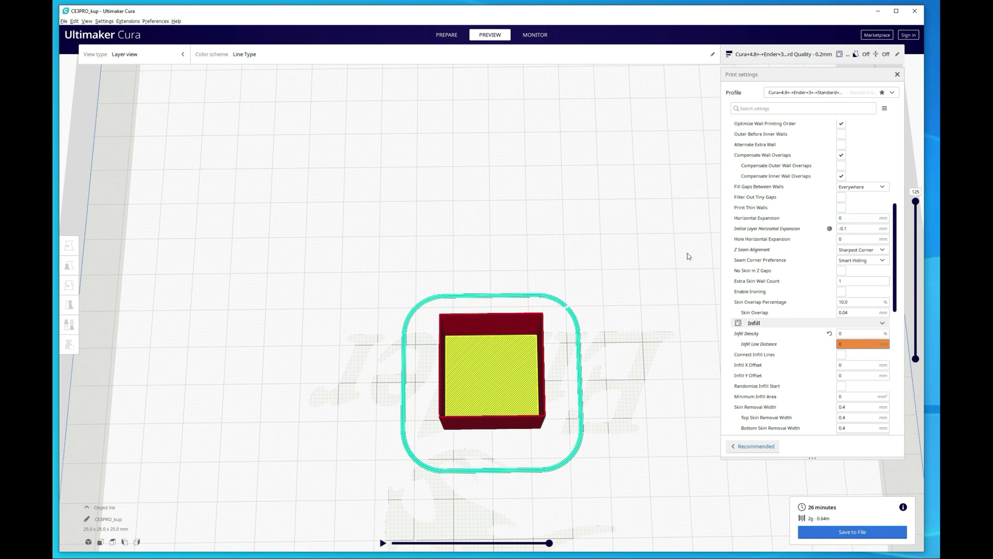
pyautogui.scroll(8, 801, 290)
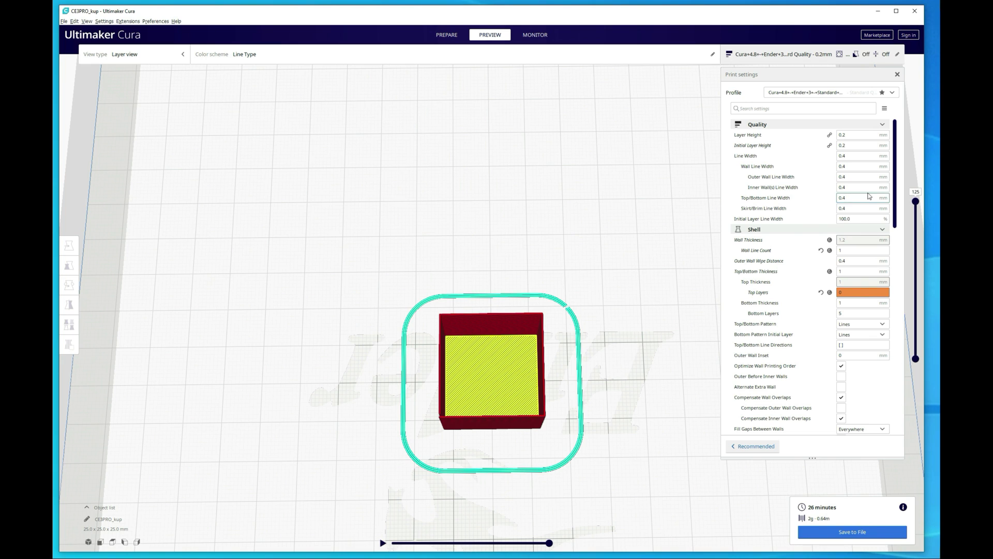
pyautogui.moveTo(915, 202); pyautogui.dragTo(916, 342)
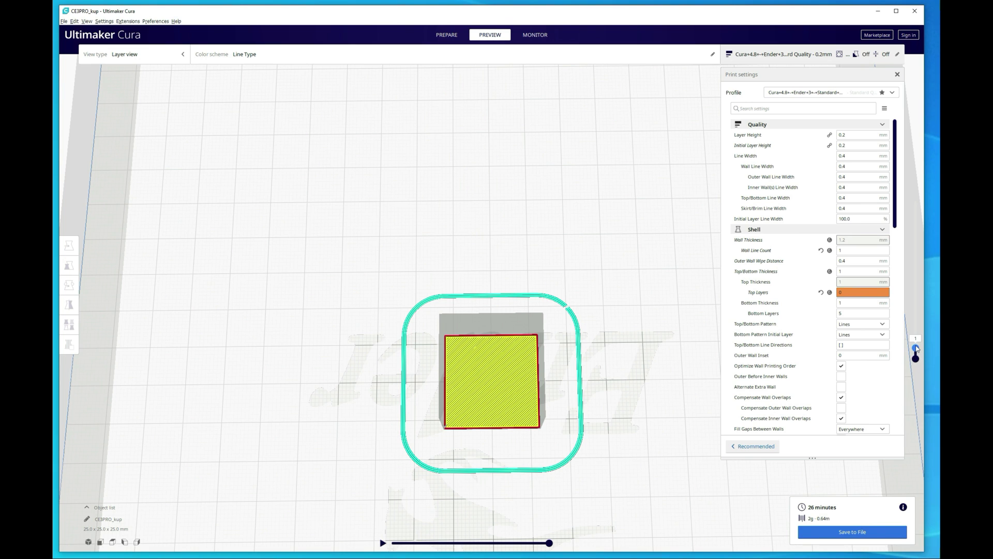
pyautogui.moveTo(917, 349); pyautogui.dragTo(916, 235)
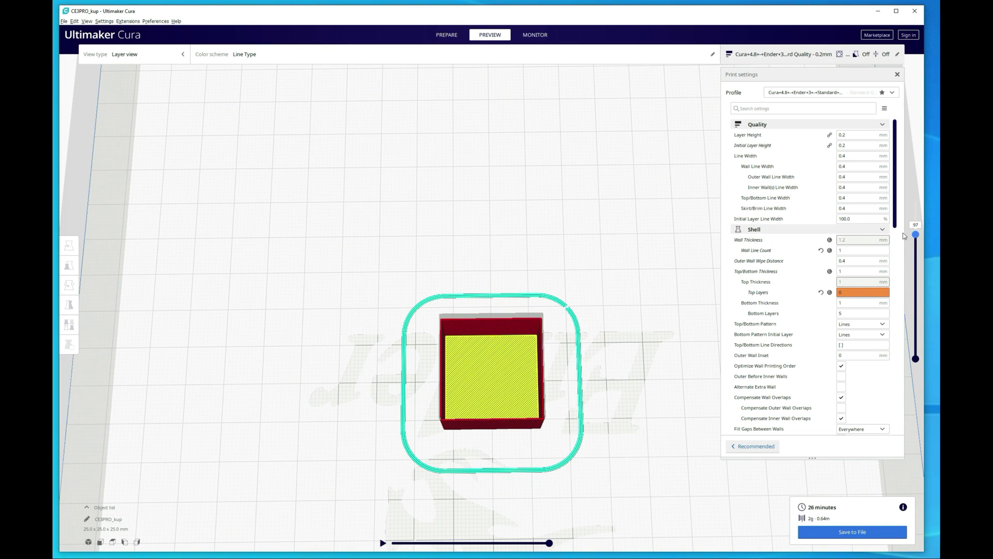
pyautogui.click(849, 541)
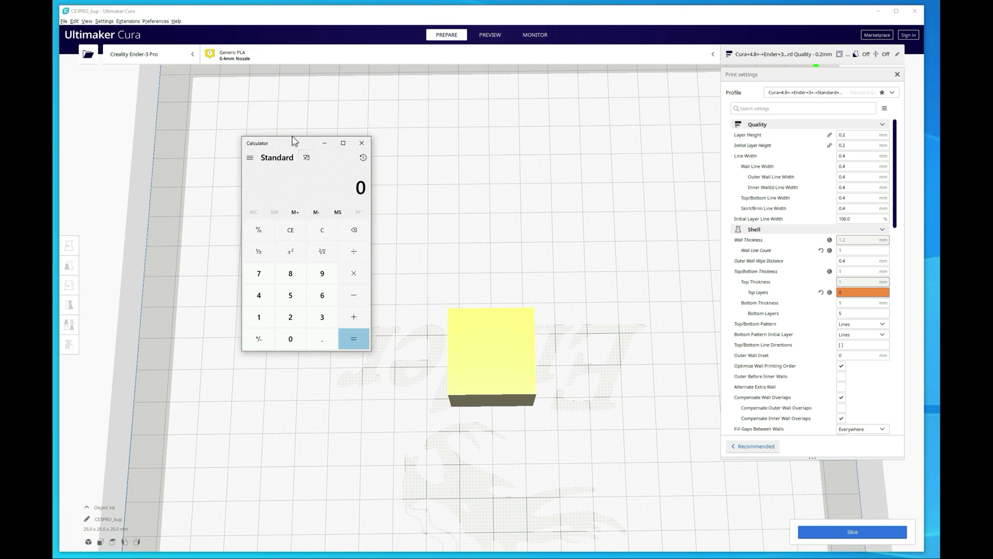
# - Average the wall measurements 0.48, 0.49, 0.48, 0.47, then compute 100 × 0.4 ÷ 0.48 = 83.33
pyautogui.write('.48+.49+.48+.47=/4=')
pyautogui.click(287, 226)
pyautogui.write('100 × ')
pyautogui.write('0.4')
pyautogui.press('Return')
pyautogui.write('/0.48')
pyautogui.press('Return')
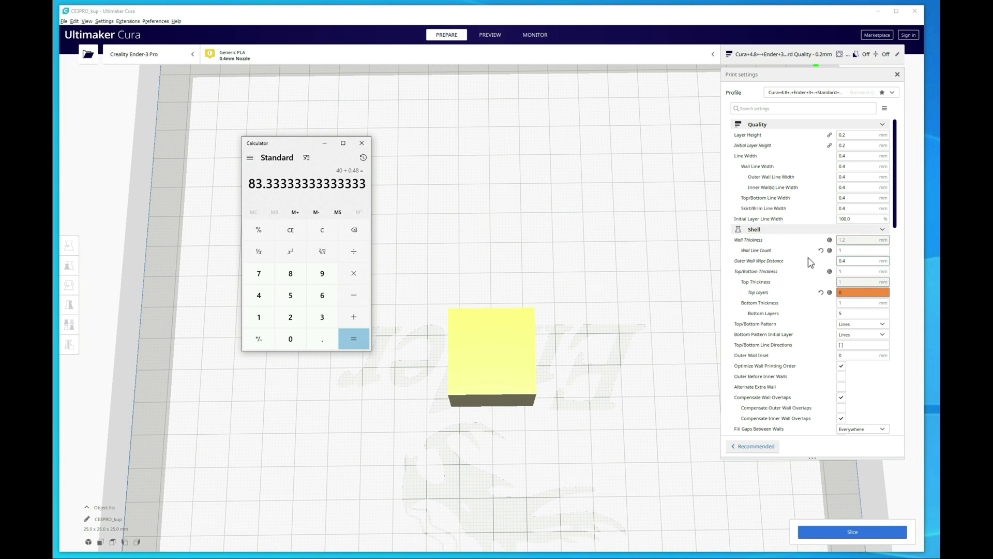
# - Set Flow to 83.3% and re-slice the cube (26 minutes, 2 g, 0.60 m)
pyautogui.scroll(-10, 815, 262)
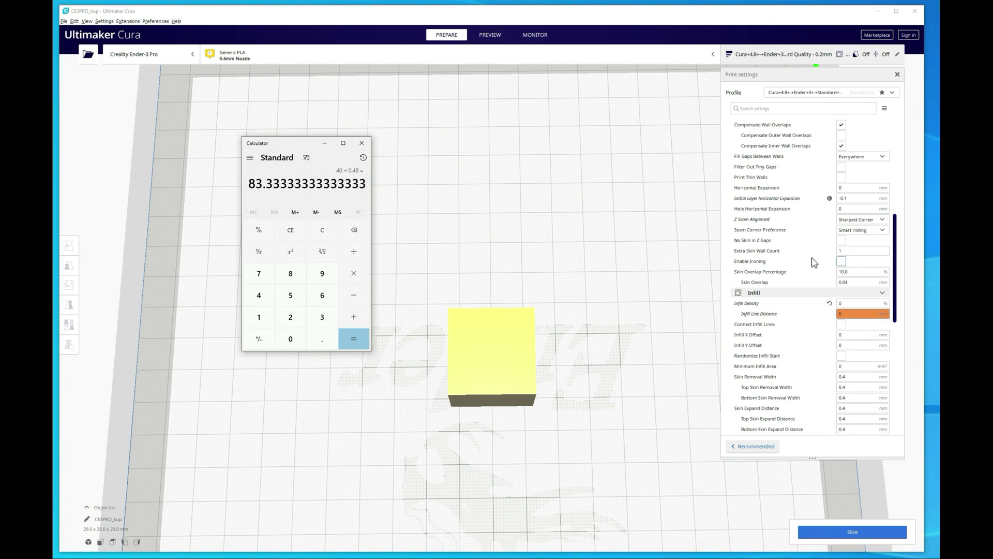
pyautogui.scroll(-8, 811, 275)
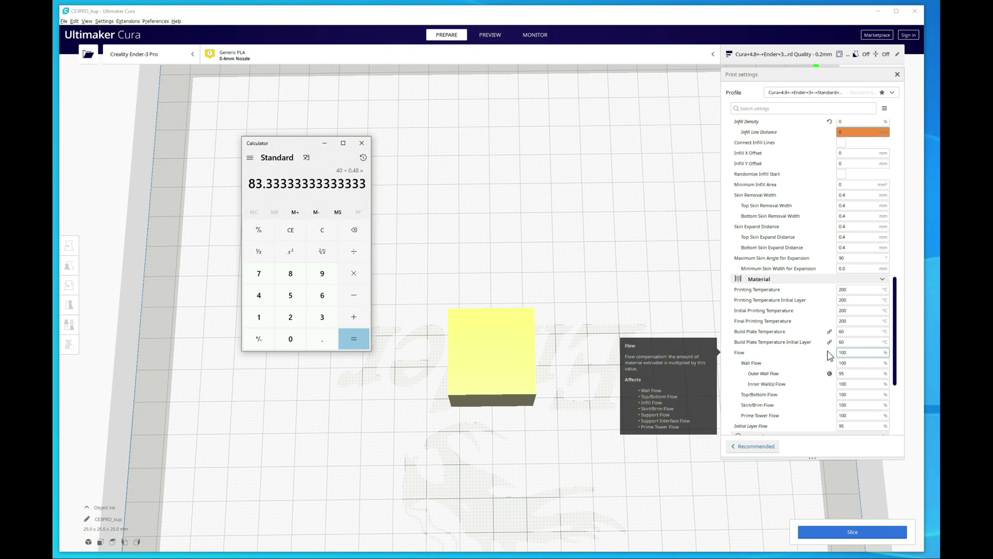
pyautogui.click(851, 352)
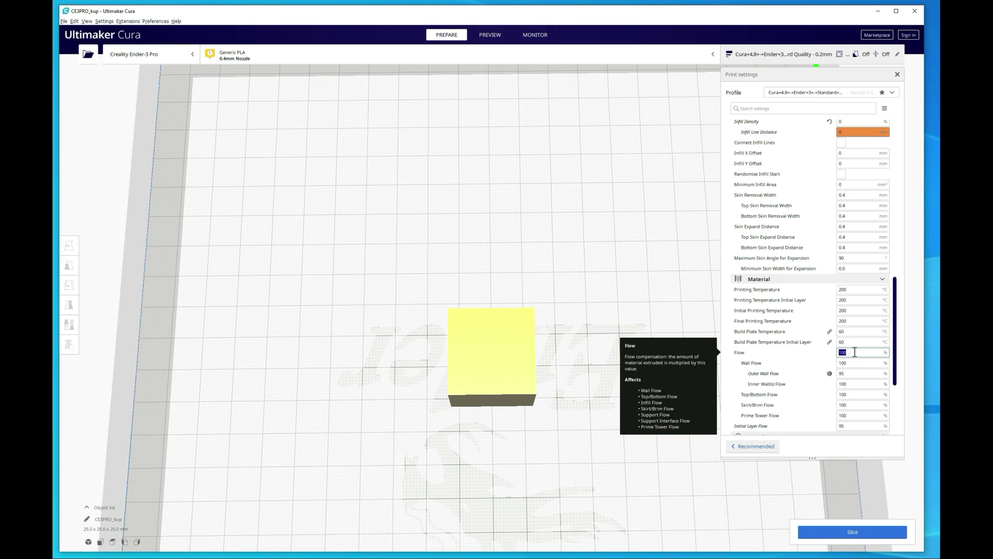
pyautogui.write('83.33')
pyautogui.click(853, 531)
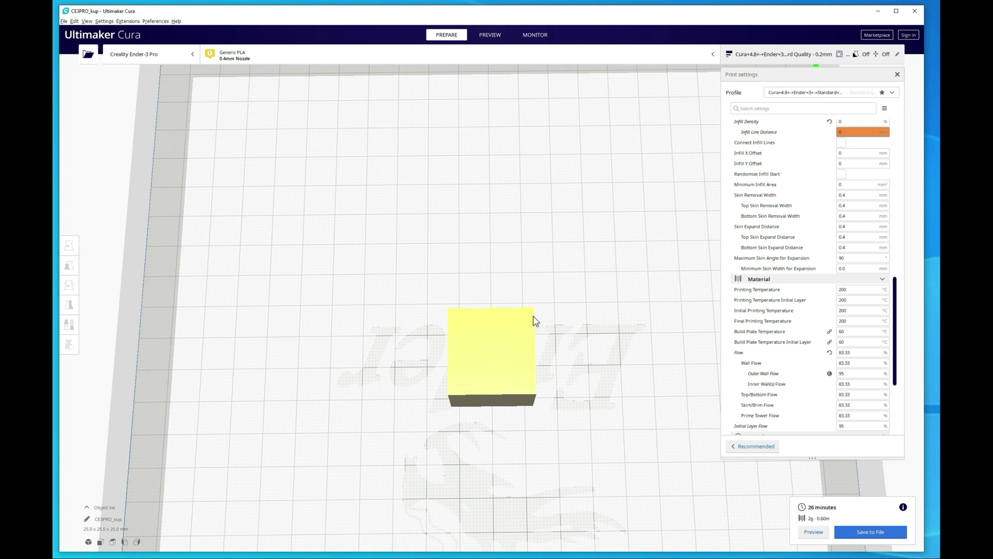
pyautogui.scroll(4, 819, 306)
pyautogui.scroll(12, 820, 306)
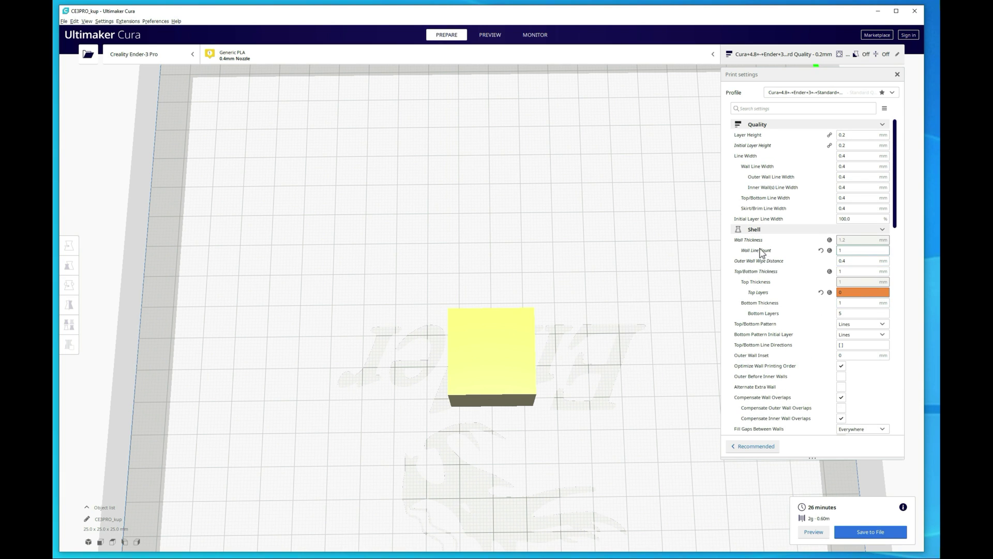